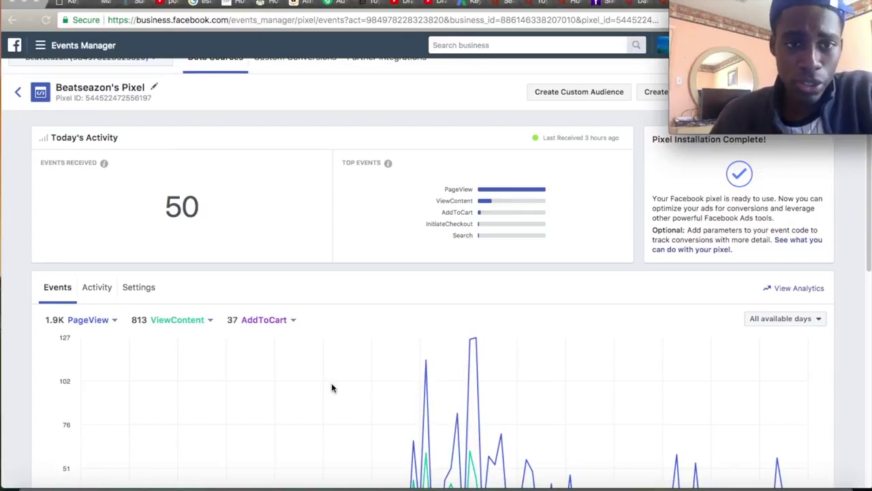
Examine the pixel's activity overview and the received count for the Purchase event in the events table
{"action": "scroll", "coordinate": [313, 368], "scroll_direction": "down", "scroll_amount": 5}
{"action": "scroll", "coordinate": [313, 368], "scroll_direction": "up", "scroll_amount": 4}
{"action": "scroll", "coordinate": [314, 368], "scroll_direction": "up", "scroll_amount": 2}
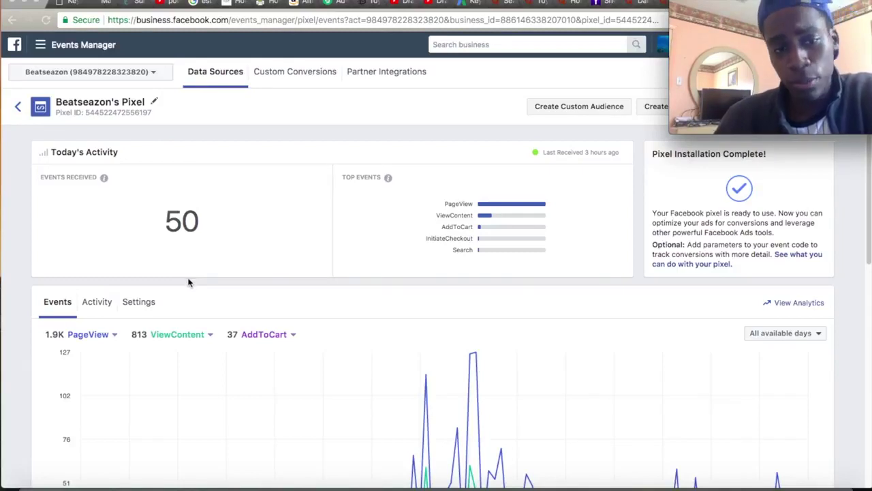
{"action": "scroll", "coordinate": [189, 282], "scroll_direction": "down", "scroll_amount": 6}
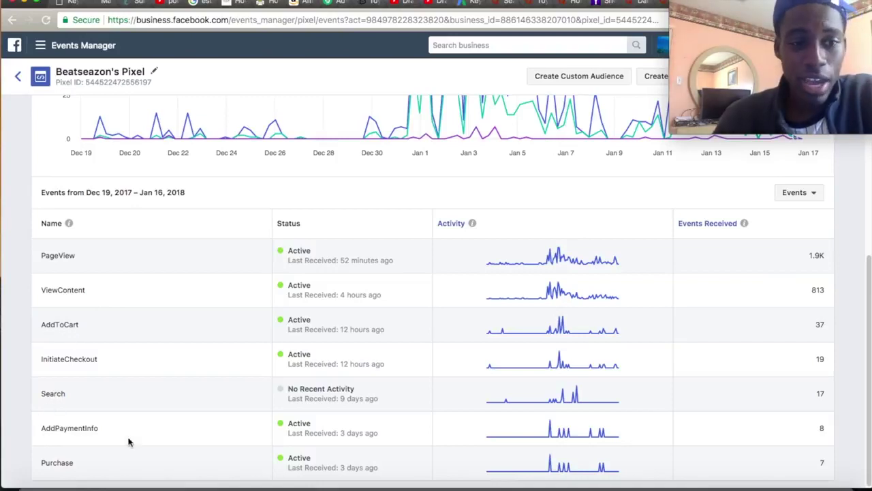
{"action": "left_click_drag", "start_coordinate": [78, 464], "coordinate": [42, 463]}
{"action": "left_click", "coordinate": [80, 469]}
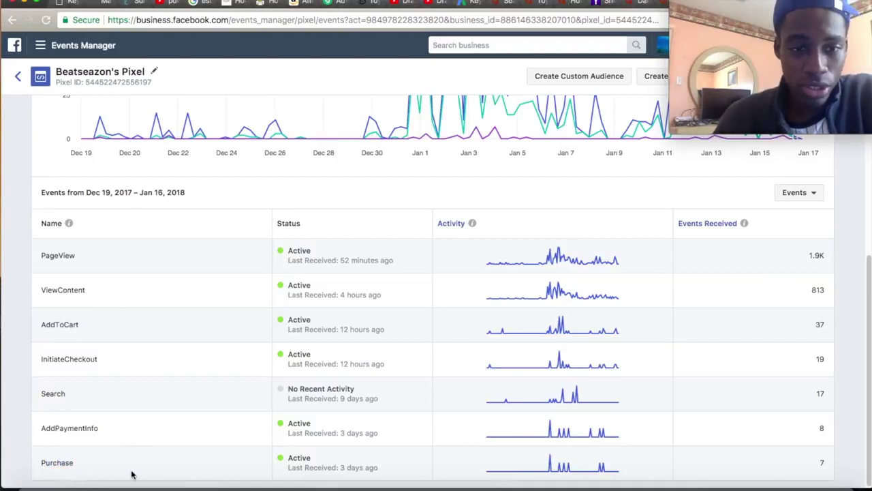
{"action": "left_click_drag", "start_coordinate": [811, 468], "coordinate": [834, 468]}
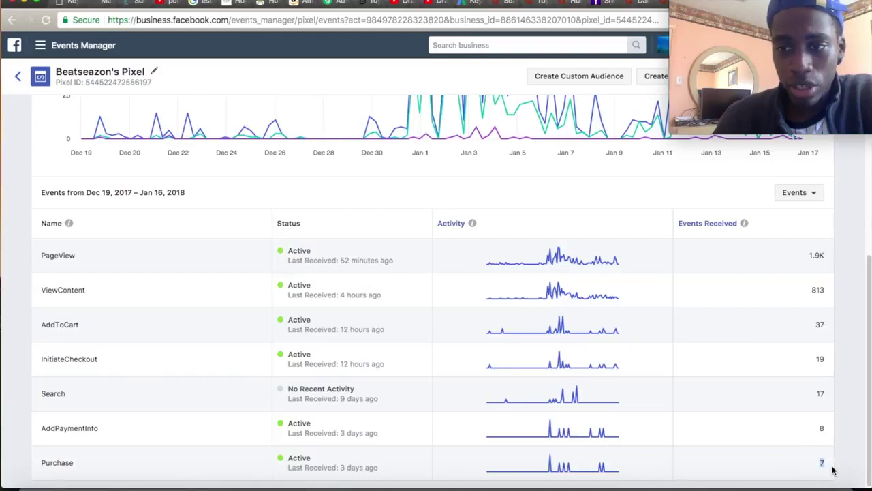
{"action": "left_click", "coordinate": [845, 462]}
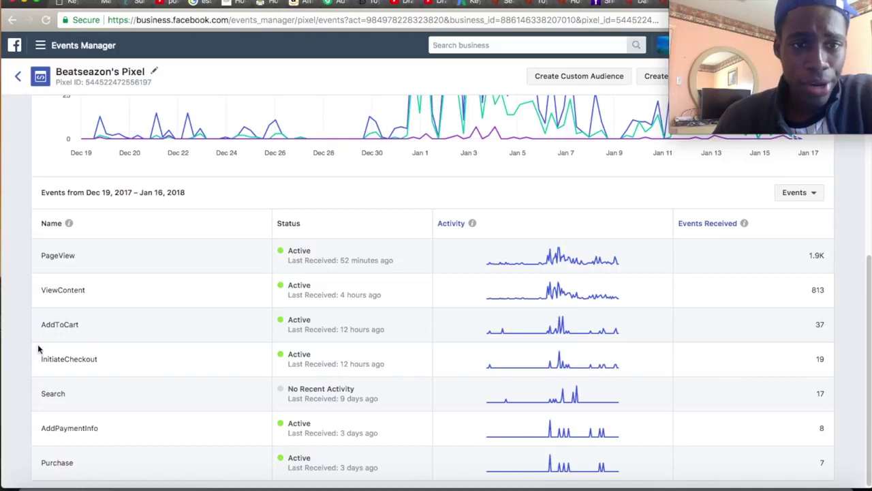
Compare the received counts of the AddToCart, ViewContent and Purchase events in the events table
{"action": "left_click", "coordinate": [49, 331]}
{"action": "left_click_drag", "start_coordinate": [827, 325], "coordinate": [789, 324]}
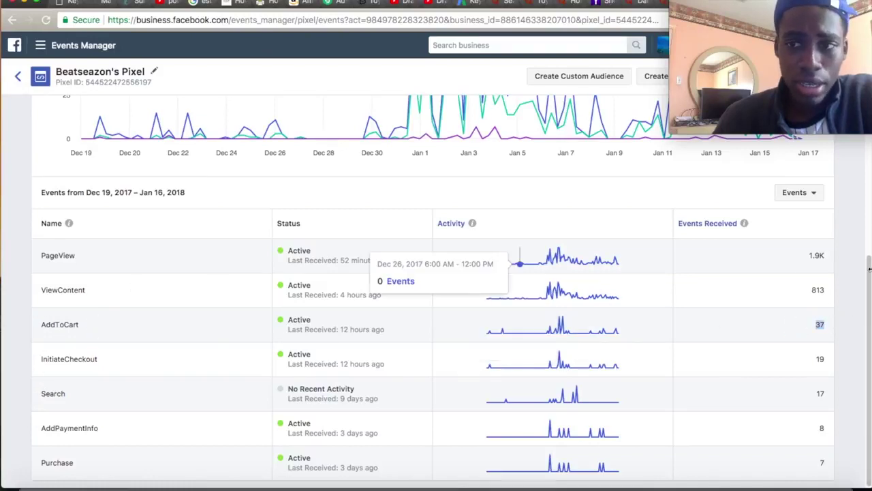
{"action": "left_click_drag", "start_coordinate": [831, 286], "coordinate": [789, 297]}
{"action": "left_click", "coordinate": [789, 298]}
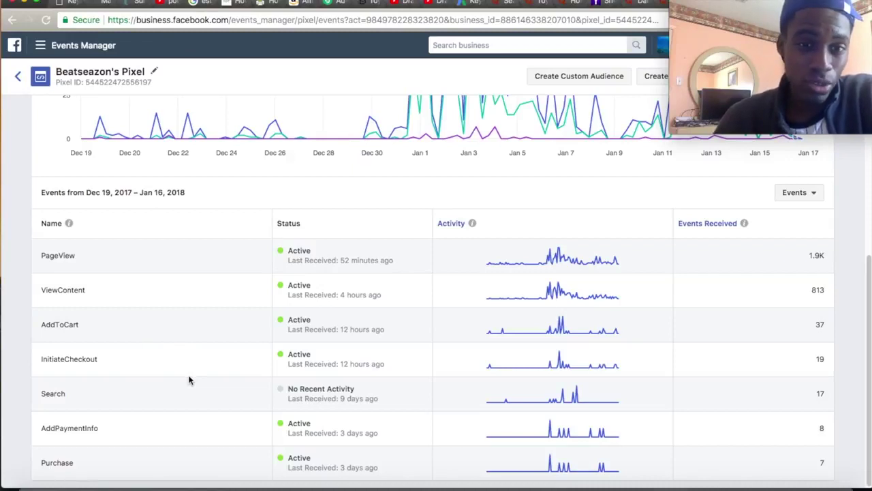
{"action": "left_click_drag", "start_coordinate": [91, 336], "coordinate": [34, 331]}
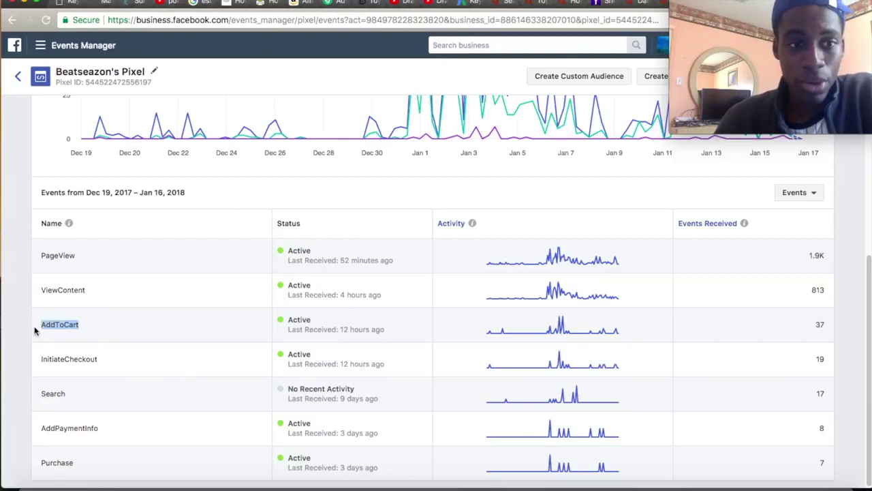
{"action": "left_click", "coordinate": [85, 467]}
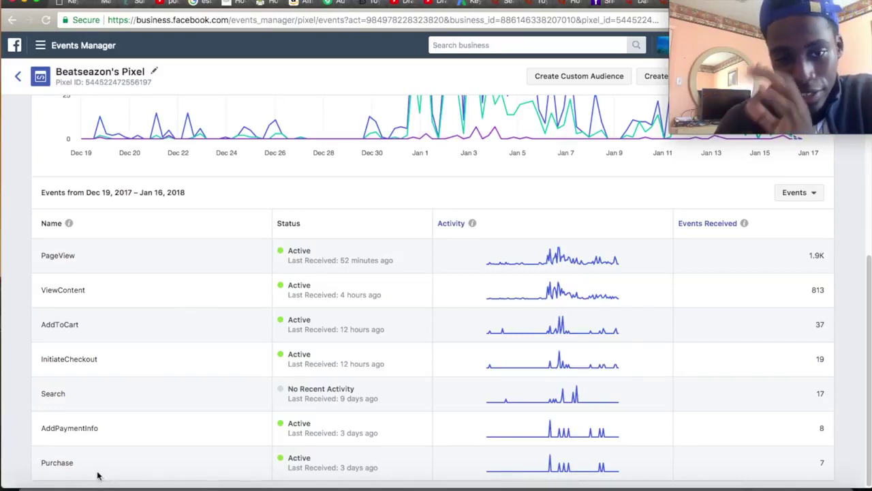
{"action": "scroll", "coordinate": [146, 456], "scroll_direction": "up", "scroll_amount": 1}
{"action": "scroll", "coordinate": [148, 454], "scroll_direction": "up", "scroll_amount": 10}
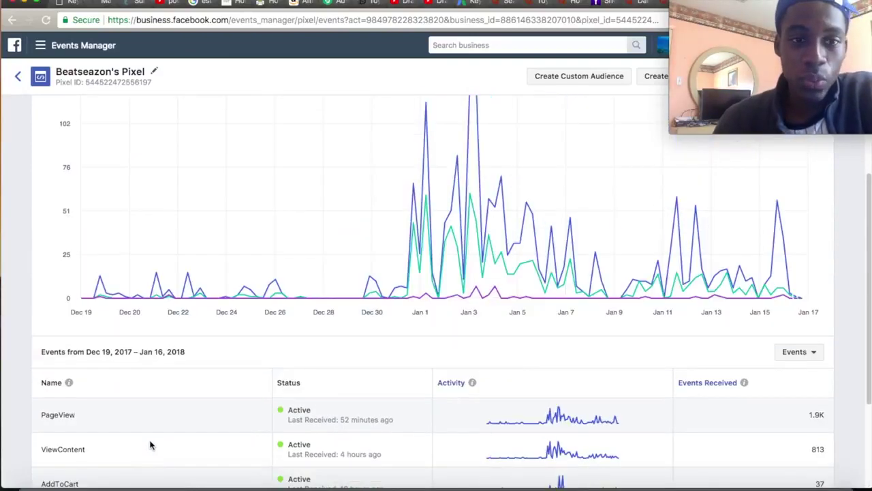
{"action": "scroll", "coordinate": [150, 424], "scroll_direction": "down", "scroll_amount": 10}
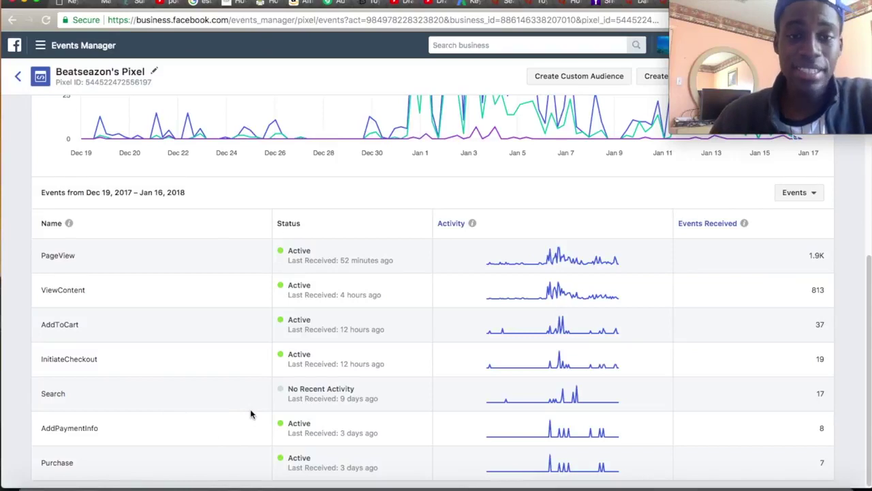
{"action": "scroll", "coordinate": [251, 415], "scroll_direction": "up", "scroll_amount": 3}
{"action": "scroll", "coordinate": [250, 414], "scroll_direction": "up", "scroll_amount": 8}
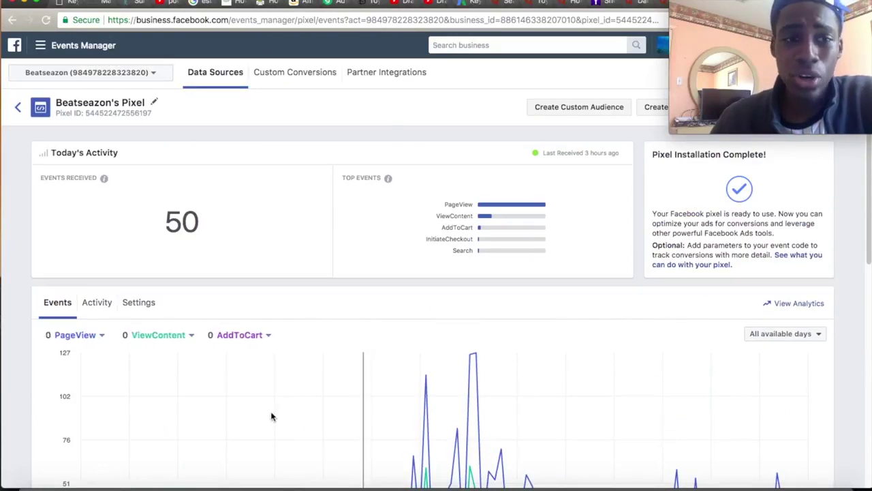
{"action": "scroll", "coordinate": [109, 428], "scroll_direction": "down", "scroll_amount": 10}
{"action": "scroll", "coordinate": [109, 428], "scroll_direction": "up", "scroll_amount": 8}
{"action": "mouse_move", "coordinate": [702, 4]}
{"action": "left_click_drag", "start_coordinate": [701, 3], "coordinate": [670, 351]}
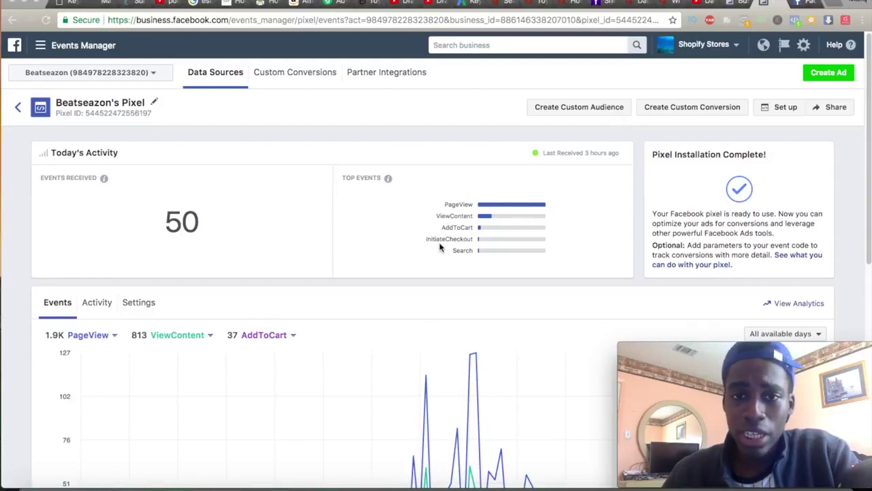
Check the Purchase event row against the pixel's activity summary and the other tracked events
{"action": "scroll", "coordinate": [409, 300], "scroll_direction": "down", "scroll_amount": 10}
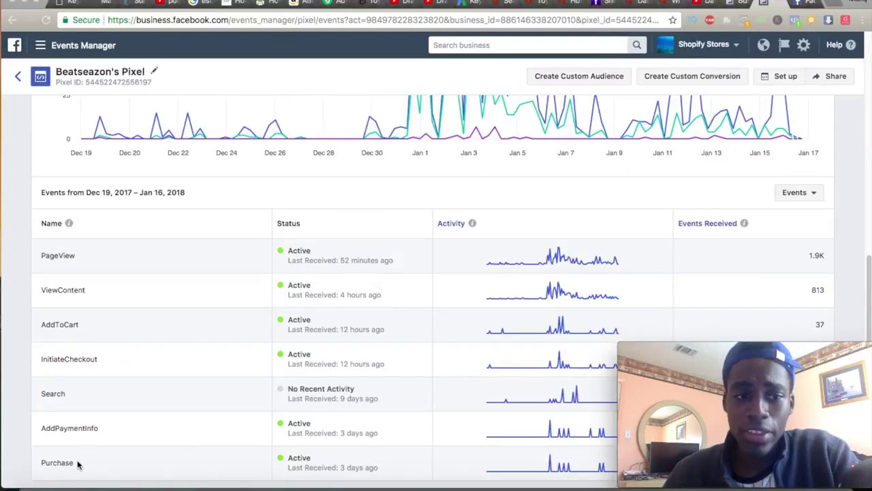
{"action": "double_click", "coordinate": [48, 468]}
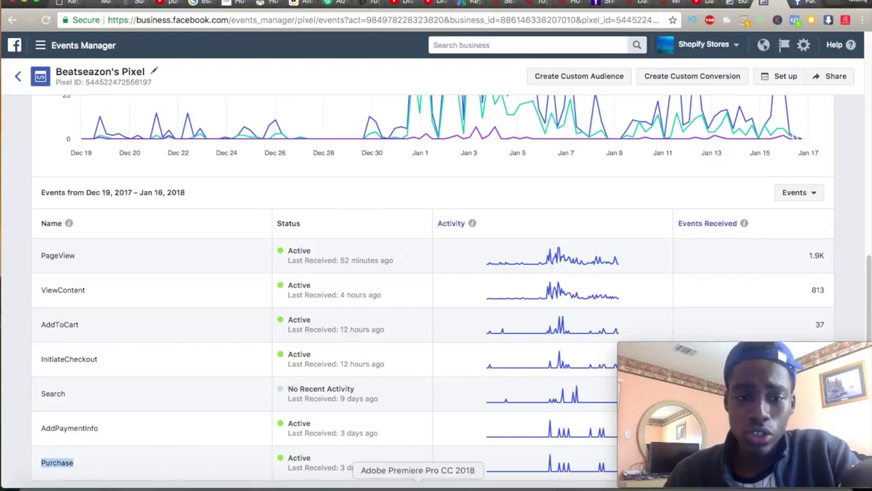
{"action": "mouse_move", "coordinate": [741, 375]}
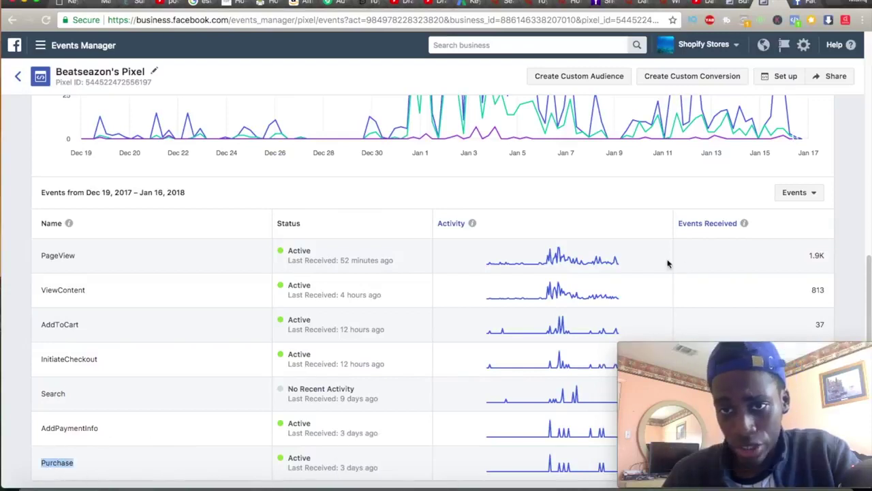
{"action": "scroll", "coordinate": [641, 287], "scroll_direction": "up", "scroll_amount": 10}
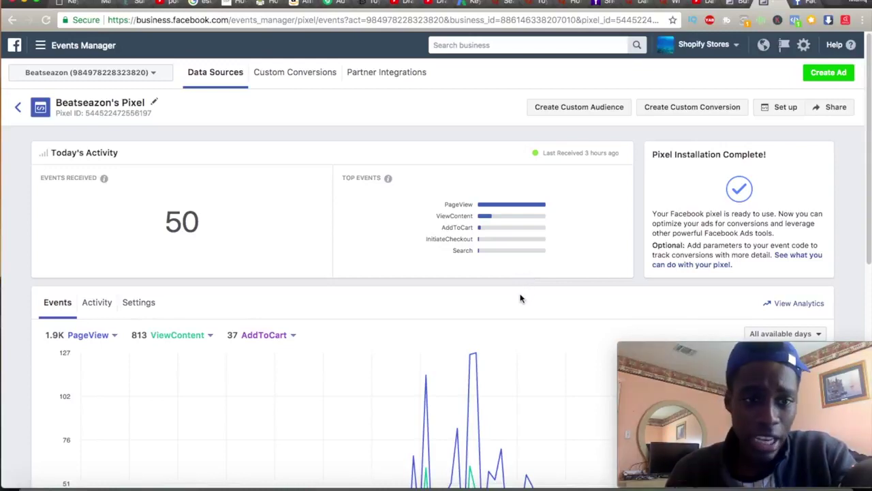
{"action": "scroll", "coordinate": [443, 355], "scroll_direction": "down", "scroll_amount": 10}
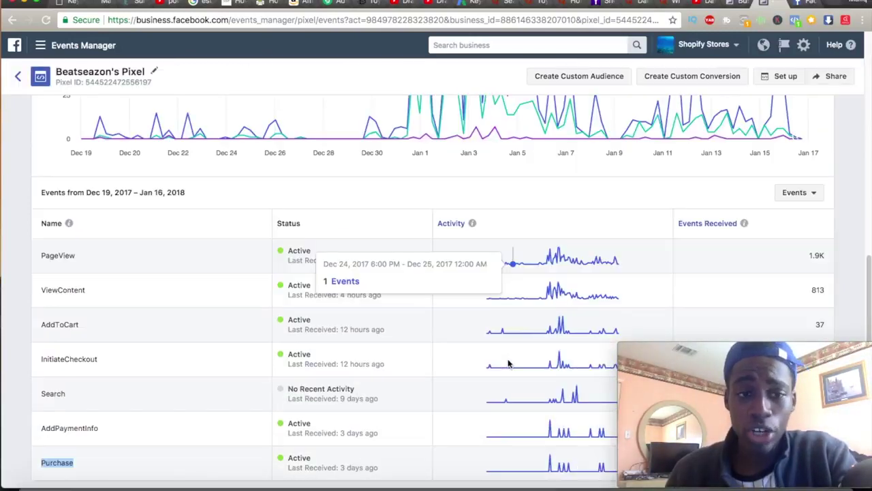
{"action": "left_click", "coordinate": [843, 297]}
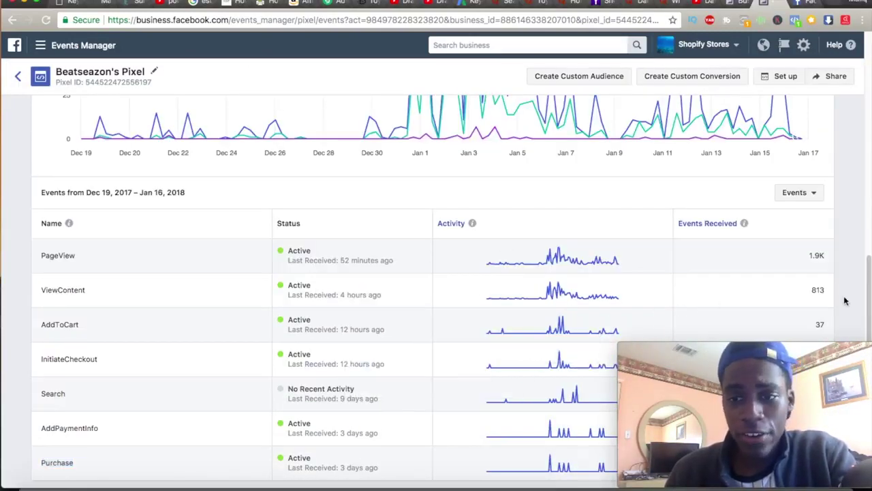
{"action": "scroll", "coordinate": [845, 306], "scroll_direction": "up", "scroll_amount": 3}
{"action": "scroll", "coordinate": [847, 321], "scroll_direction": "up", "scroll_amount": 5}
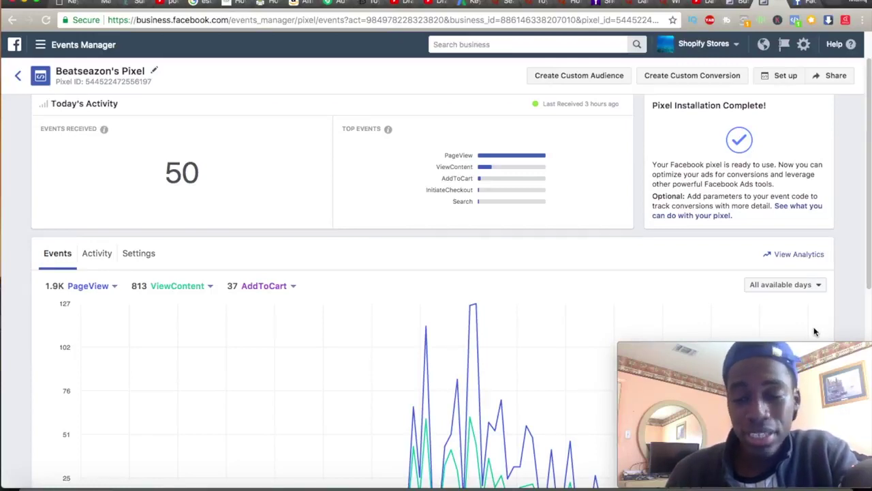
{"action": "mouse_move", "coordinate": [808, 346]}
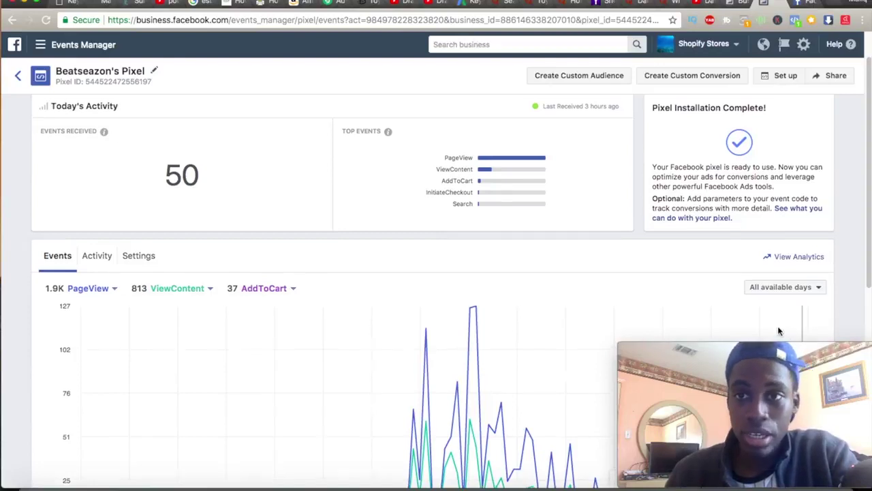
{"action": "scroll", "coordinate": [408, 254], "scroll_direction": "up", "scroll_amount": 2}
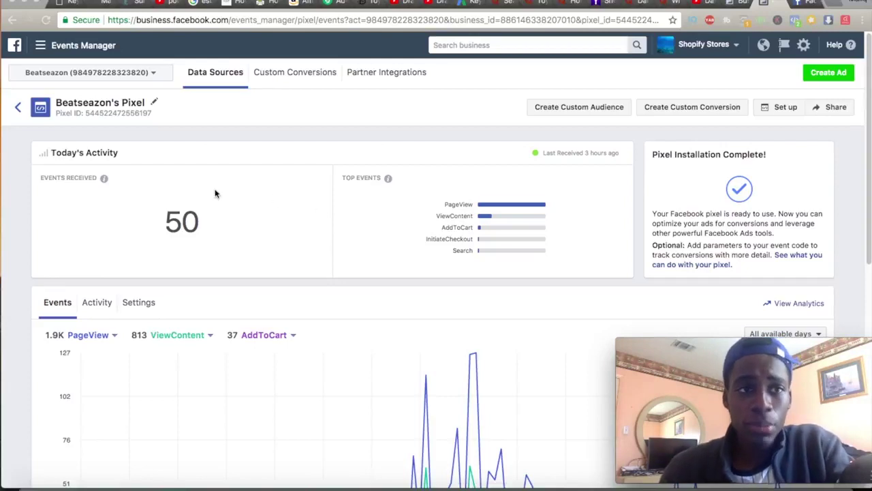
{"action": "left_click", "coordinate": [40, 45]}
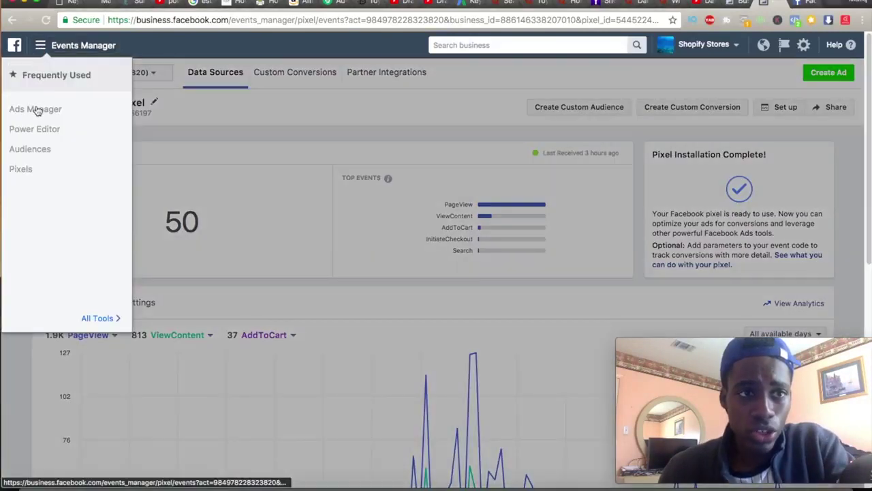
{"action": "left_click", "coordinate": [418, 140]}
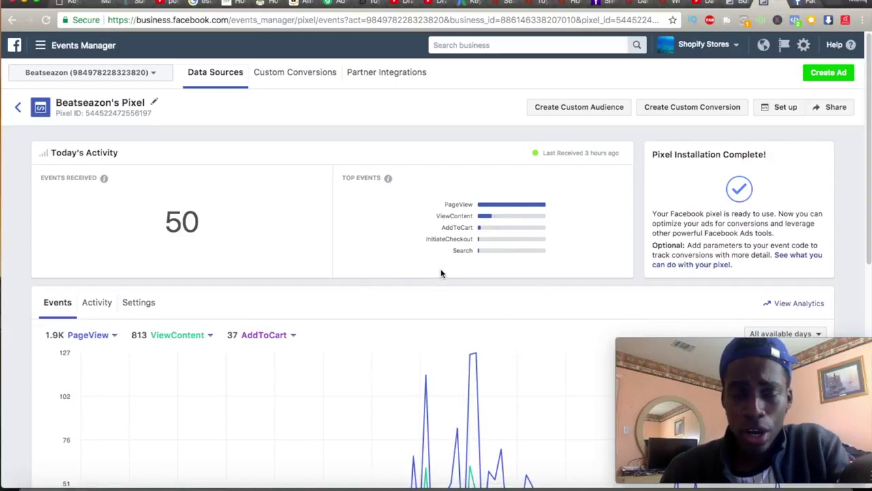
Start the pixel code setup with an integration or tag manager and choose Shopify as the partner
{"action": "left_click", "coordinate": [783, 109]}
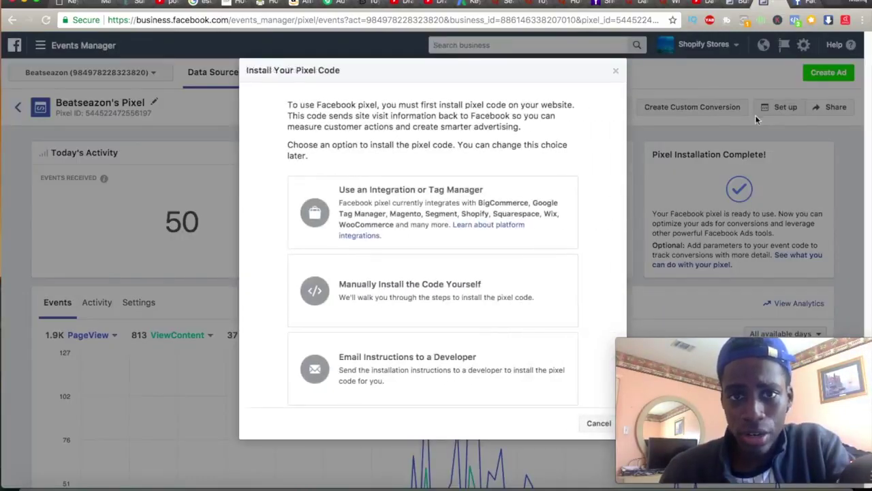
{"action": "left_click_drag", "start_coordinate": [250, 70], "coordinate": [355, 89]}
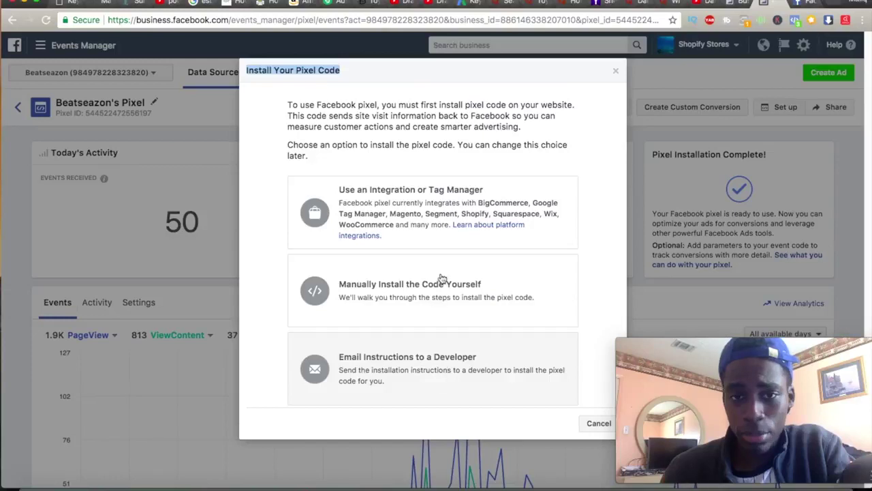
{"action": "left_click", "coordinate": [437, 205]}
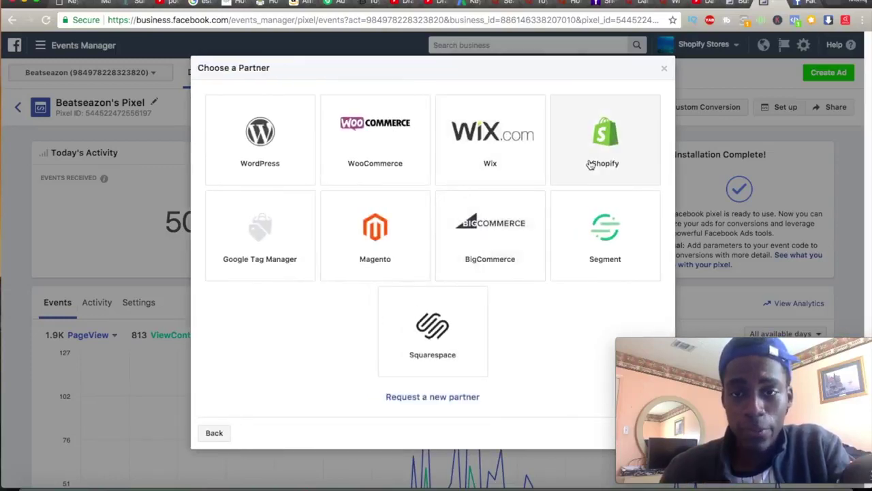
{"action": "left_click", "coordinate": [591, 164]}
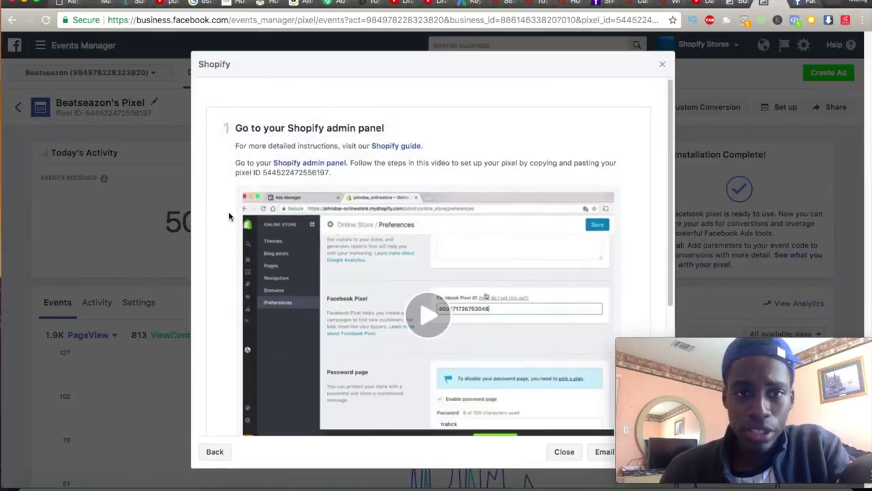
{"action": "scroll", "coordinate": [229, 216], "scroll_direction": "down", "scroll_amount": 2}
{"action": "scroll", "coordinate": [238, 194], "scroll_direction": "up", "scroll_amount": 1}
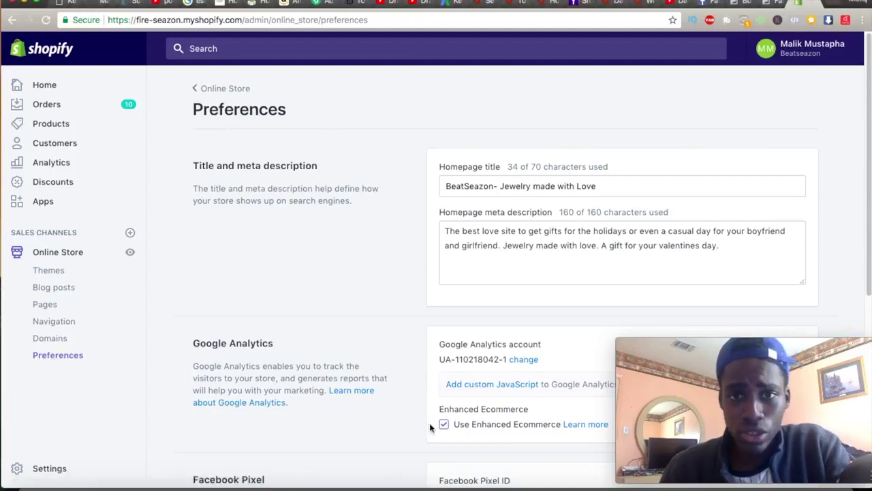
In the Shopify admin's online store preferences, open the Facebook Pixel ID for editing
{"action": "scroll", "coordinate": [306, 220], "scroll_direction": "down", "scroll_amount": 9}
{"action": "scroll", "coordinate": [270, 275], "scroll_direction": "up", "scroll_amount": 2}
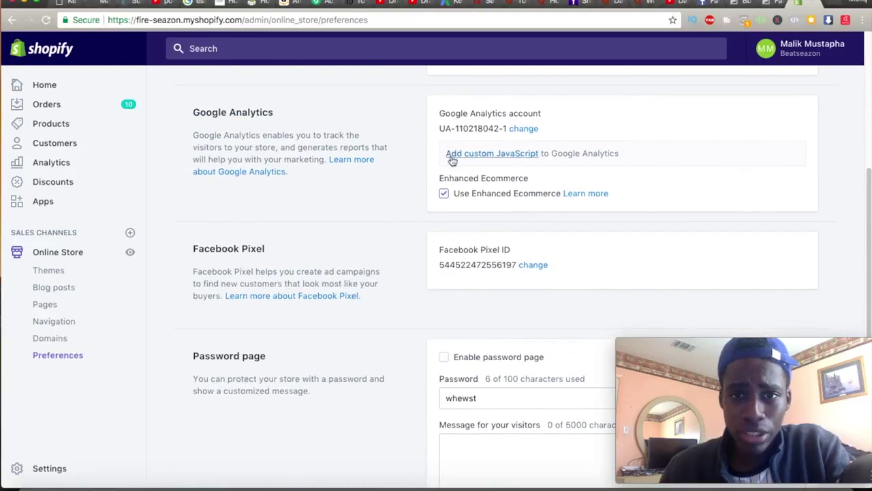
{"action": "scroll", "coordinate": [440, 221], "scroll_direction": "down", "scroll_amount": 3}
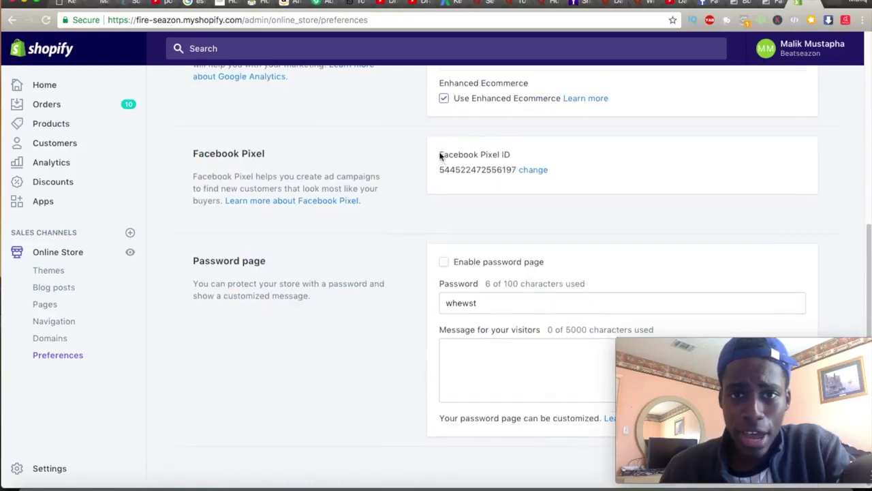
{"action": "triple_click", "coordinate": [517, 152]}
{"action": "left_click", "coordinate": [449, 201]}
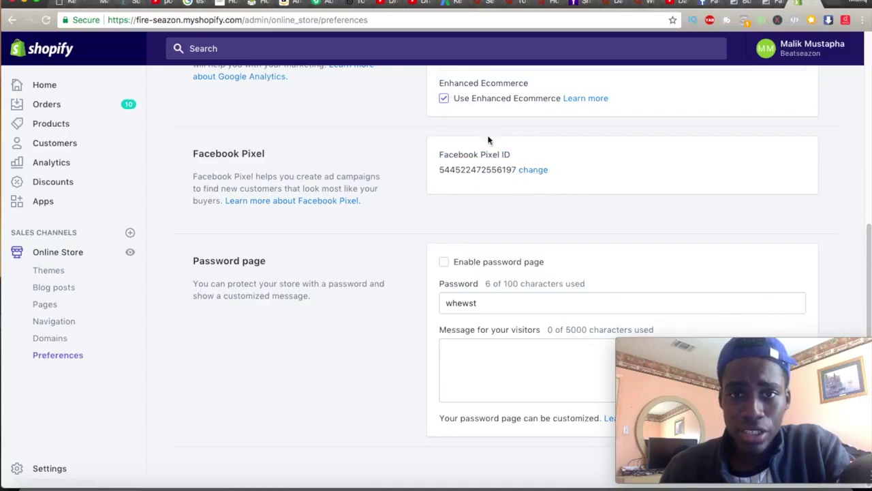
{"action": "left_click", "coordinate": [529, 170]}
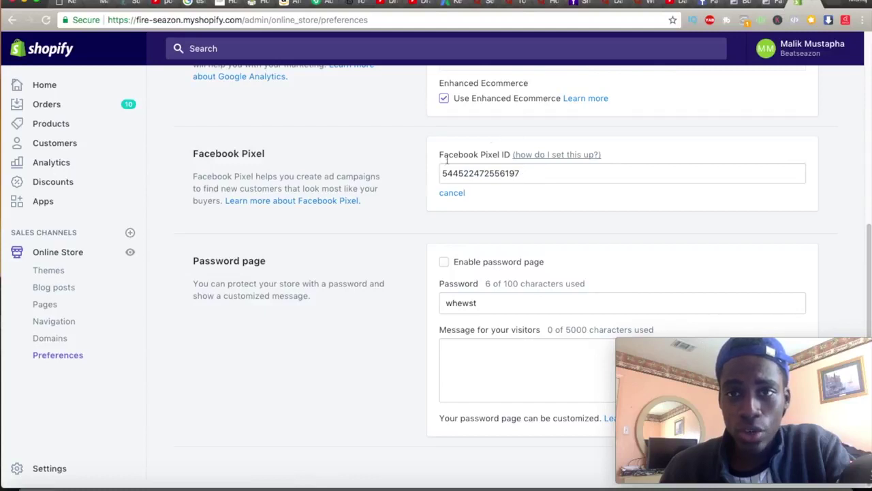
{"action": "left_click", "coordinate": [768, 3]}
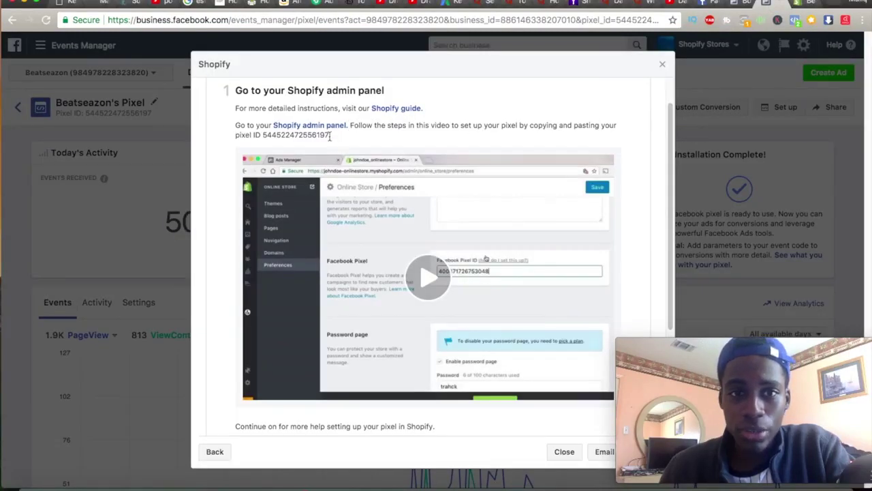
{"action": "double_click", "coordinate": [273, 136]}
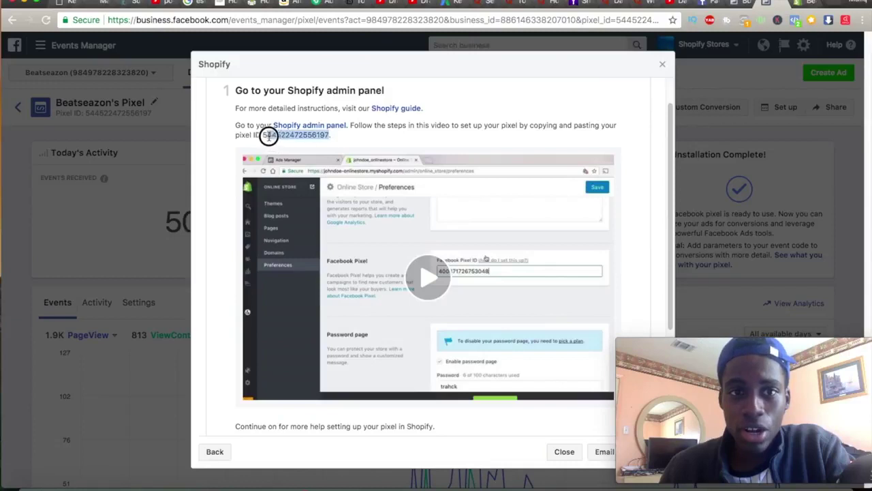
{"action": "left_click", "coordinate": [663, 64]}
{"action": "left_click_drag", "start_coordinate": [85, 113], "coordinate": [148, 113]}
{"action": "right_click", "coordinate": [149, 114]}
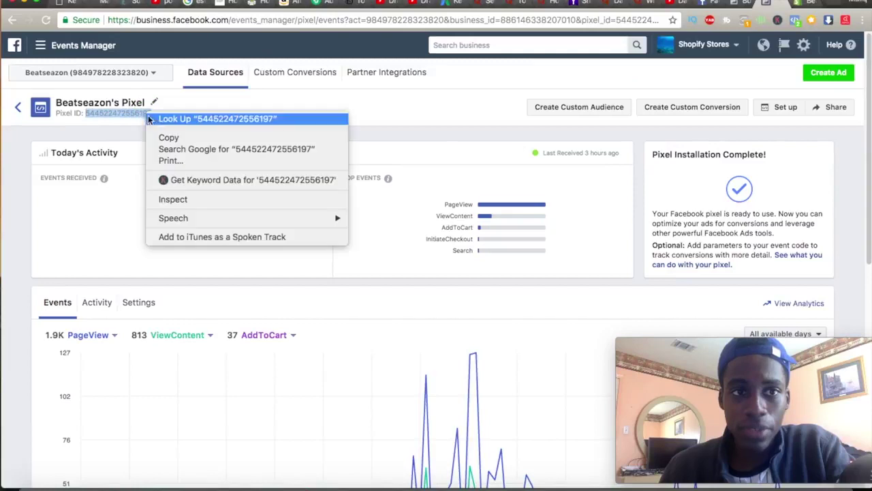
{"action": "left_click", "coordinate": [168, 136]}
Return to the Shopify store preferences and select the value in the Facebook Pixel ID field where the copied ID belongs
{"action": "left_click", "coordinate": [802, 5]}
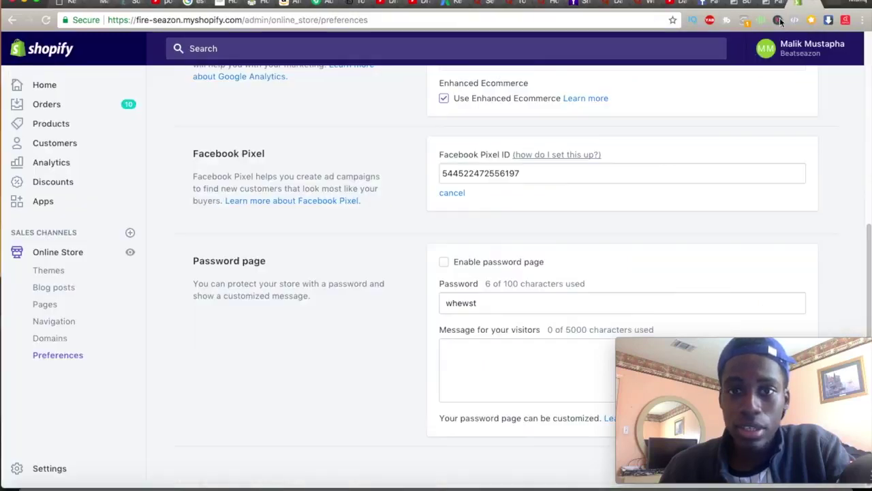
{"action": "left_click", "coordinate": [525, 173]}
{"action": "double_click", "coordinate": [525, 172]}
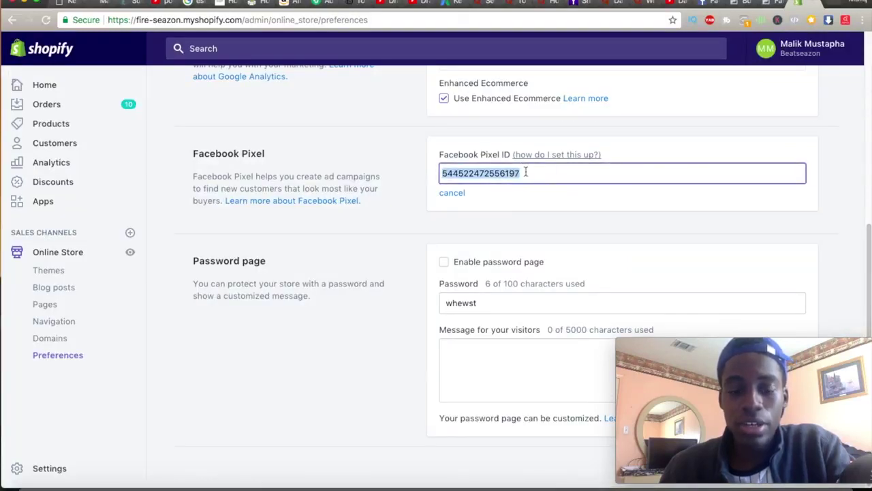
{"action": "left_click", "coordinate": [516, 233]}
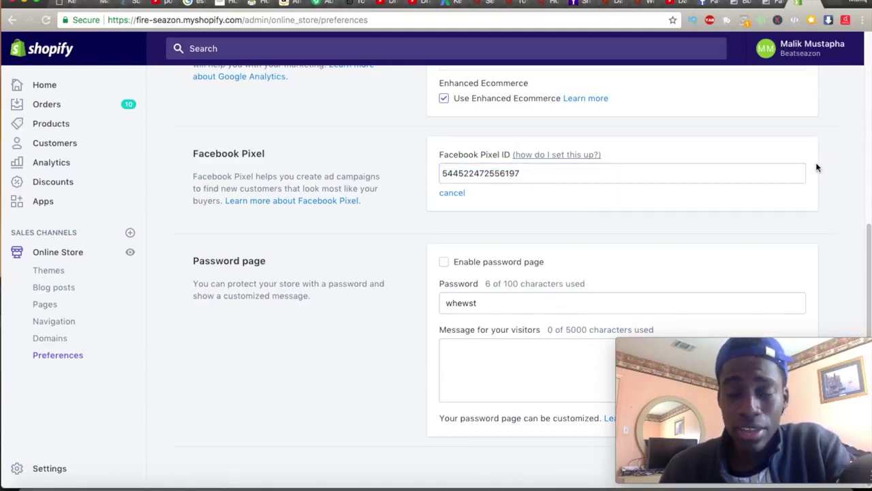
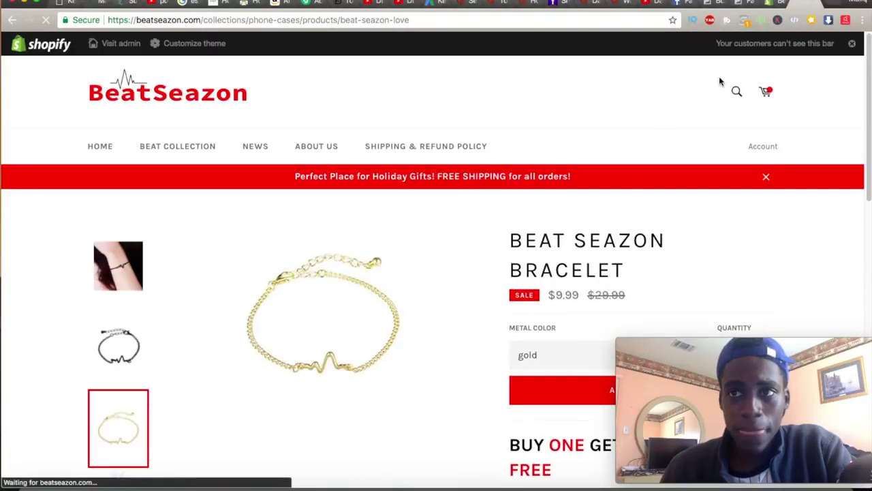
Check the pixel and its events on the Beat Seazon bracelet product page with Facebook Pixel Helper
{"action": "left_click", "coordinate": [796, 21]}
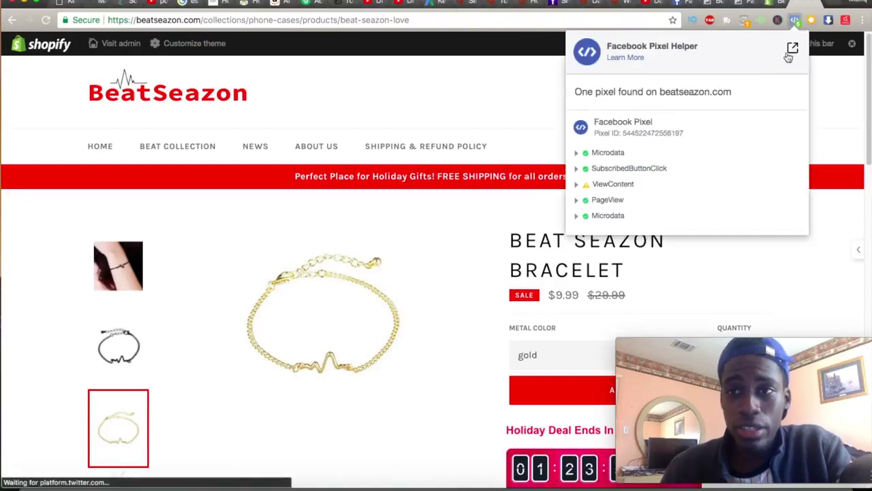
{"action": "left_click_drag", "start_coordinate": [607, 48], "coordinate": [700, 50]}
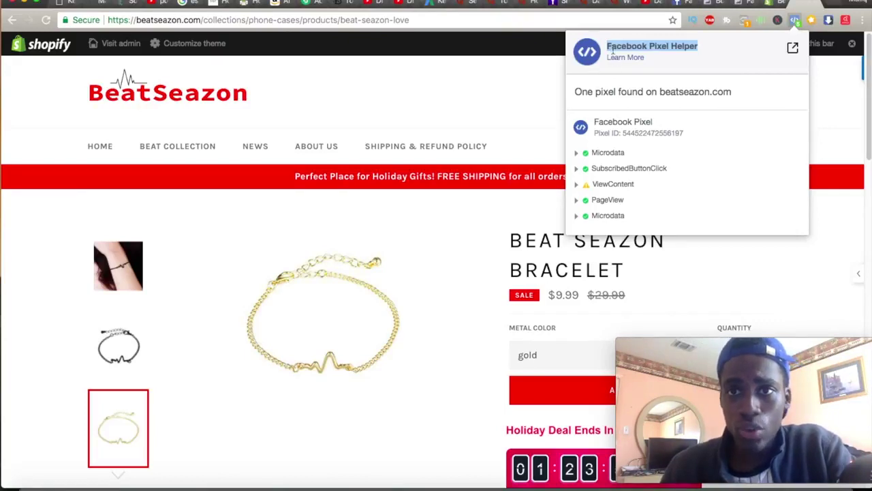
From the browser's extensions page, go to the Chrome Web Store and search for "facebook pixel"
{"action": "left_click", "coordinate": [863, 21]}
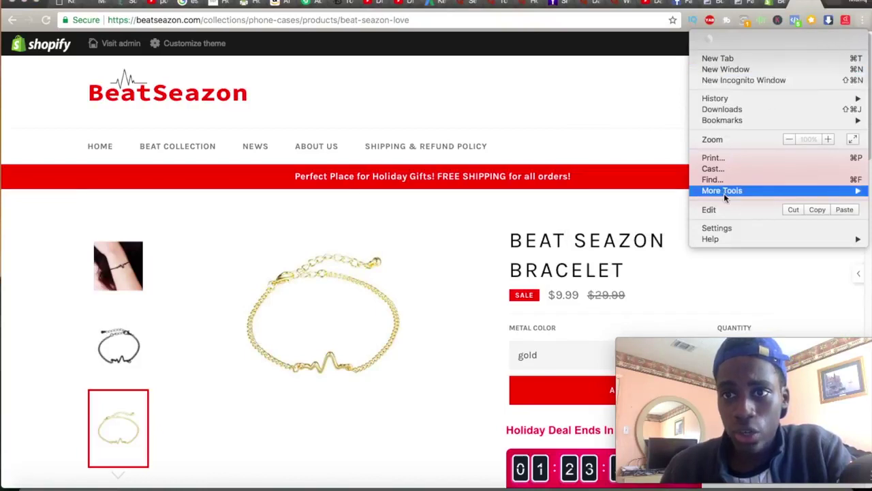
{"action": "mouse_move", "coordinate": [725, 192]}
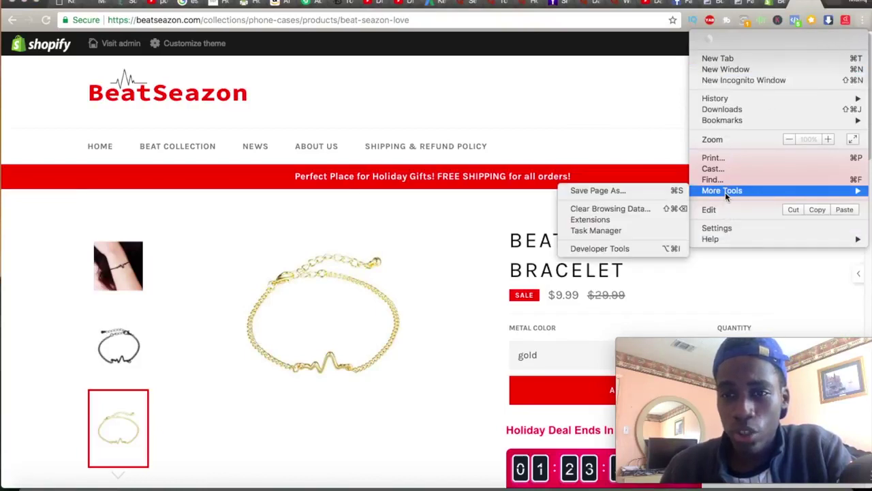
{"action": "left_click", "coordinate": [634, 221]}
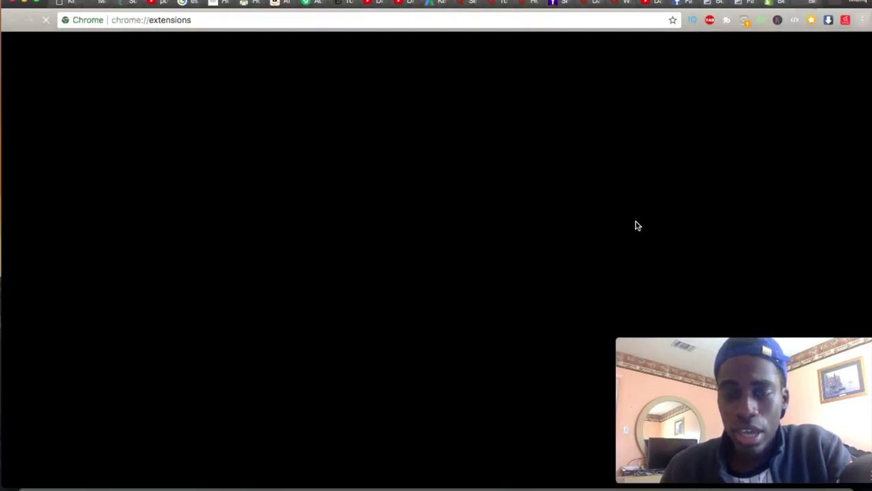
{"action": "scroll", "coordinate": [220, 195], "scroll_direction": "down", "scroll_amount": 15}
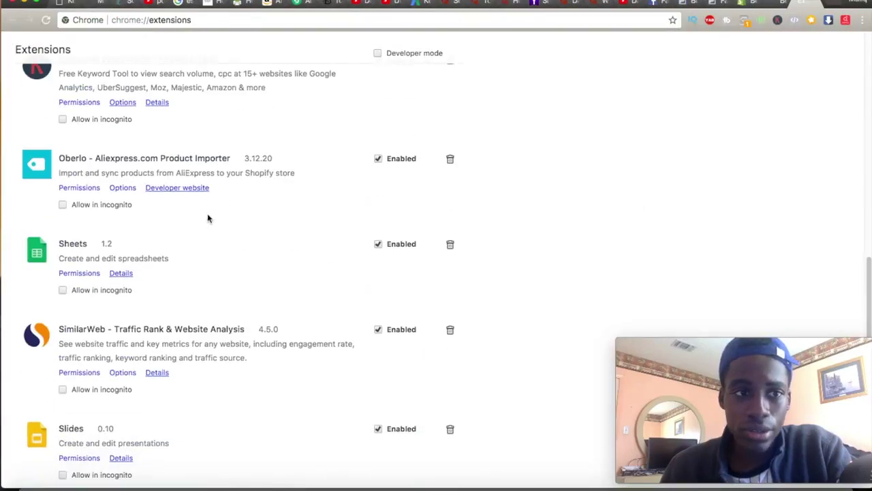
{"action": "left_click", "coordinate": [87, 453]}
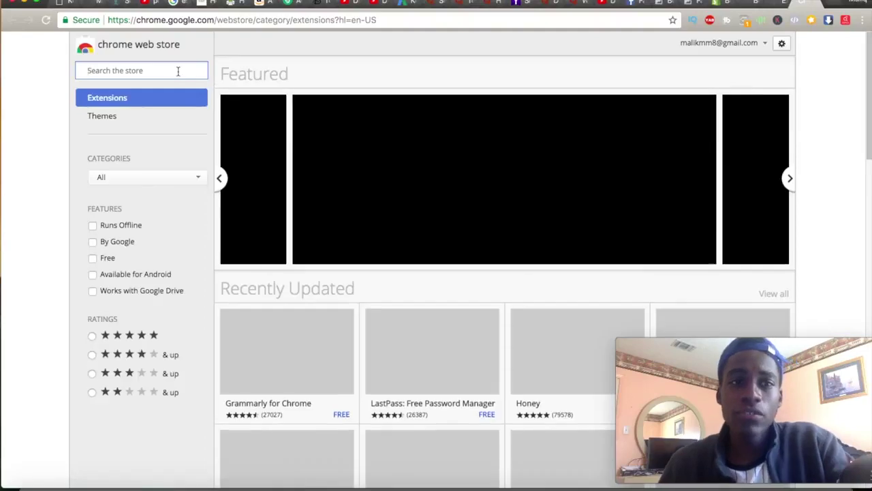
{"action": "type", "text": "facebook pixel"}
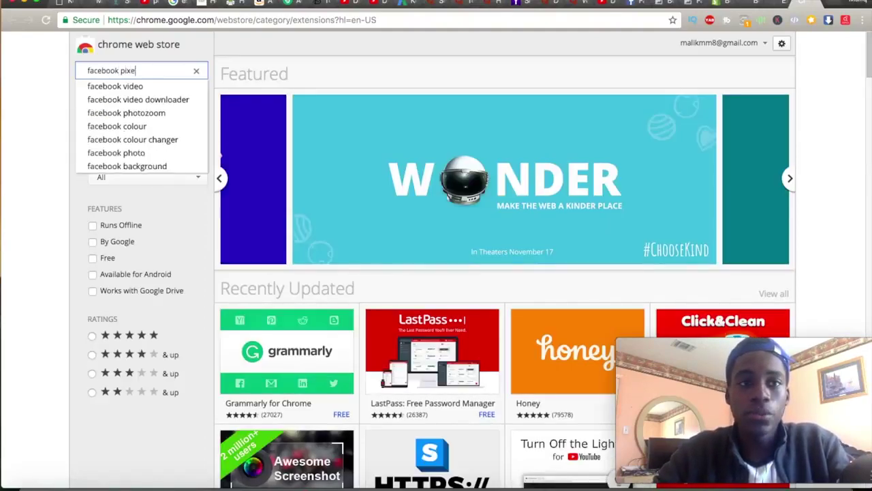
{"action": "key", "text": "Return"}
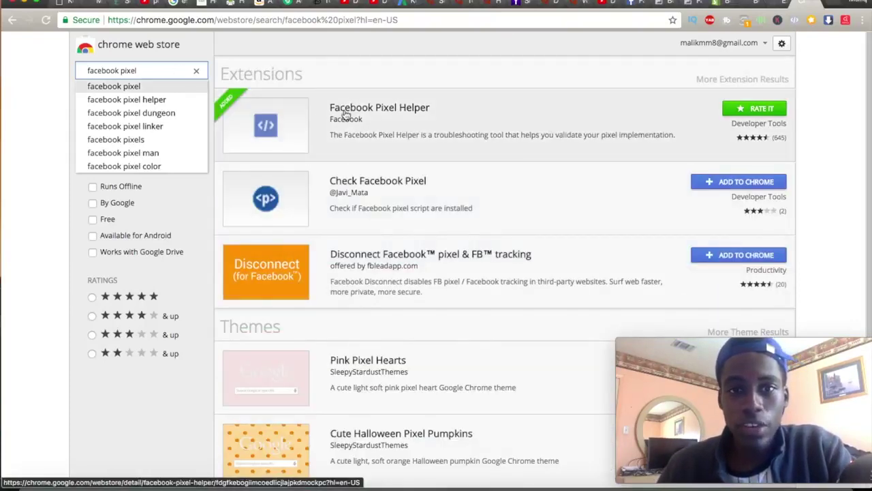
Return to the Beat Seazon bracelet product page and add one gold bracelet to the cart
{"action": "left_click", "coordinate": [768, 7]}
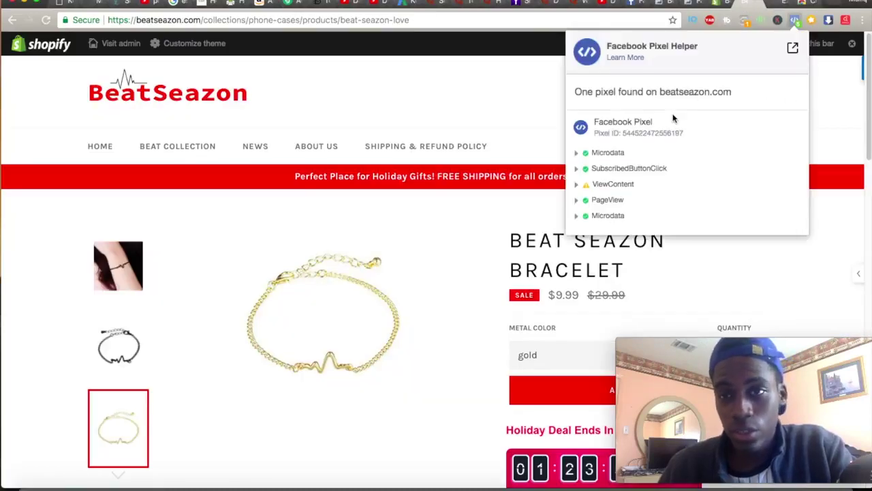
{"action": "left_click", "coordinate": [555, 139]}
{"action": "scroll", "coordinate": [600, 204], "scroll_direction": "down", "scroll_amount": 4}
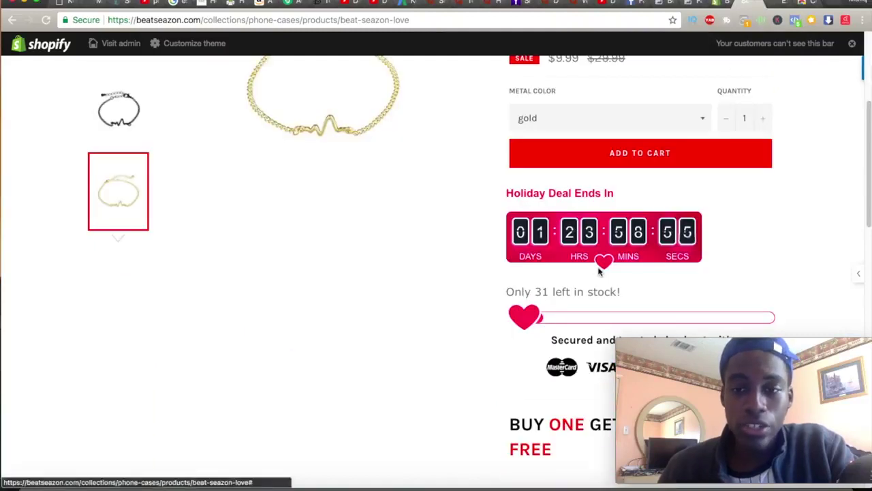
{"action": "scroll", "coordinate": [632, 192], "scroll_direction": "up", "scroll_amount": 1}
{"action": "left_click", "coordinate": [632, 190]}
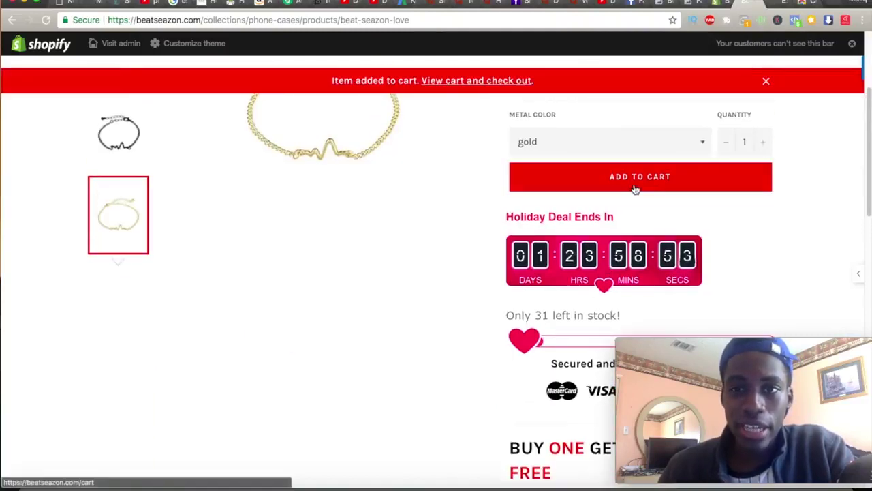
{"action": "left_click", "coordinate": [708, 3]}
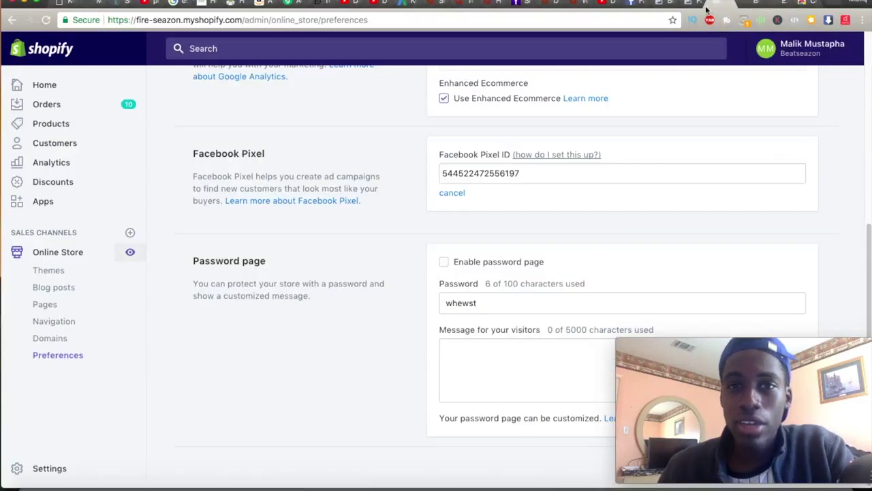
{"action": "left_click", "coordinate": [687, 4]}
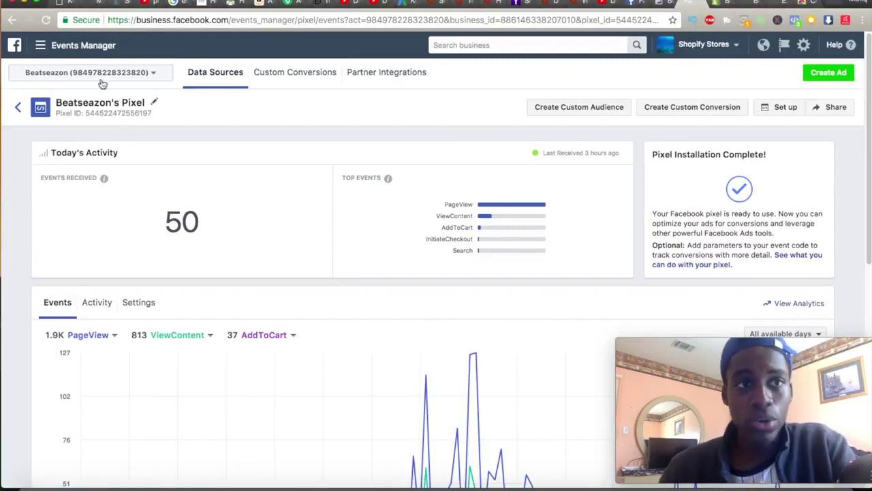
{"action": "left_click", "coordinate": [41, 23]}
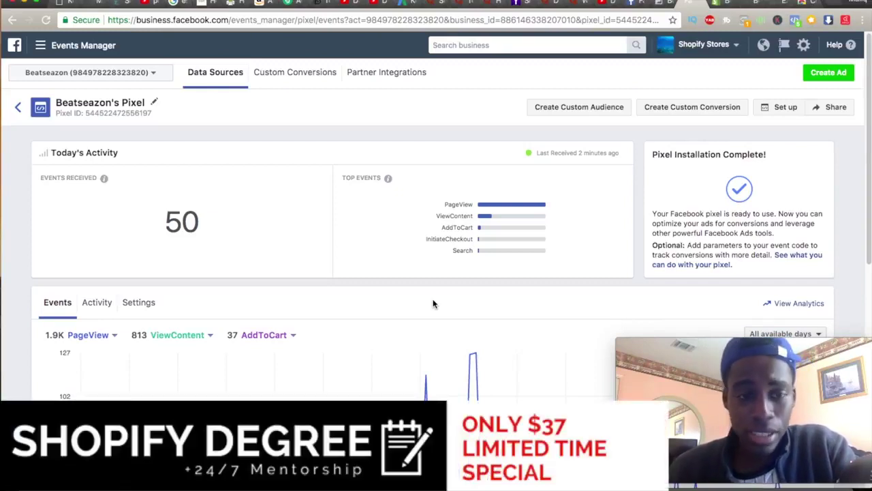
Examine the PageView, ViewContent and AddToCart trends over time in the pixel's events graph
{"action": "scroll", "coordinate": [341, 300], "scroll_direction": "down", "scroll_amount": 5}
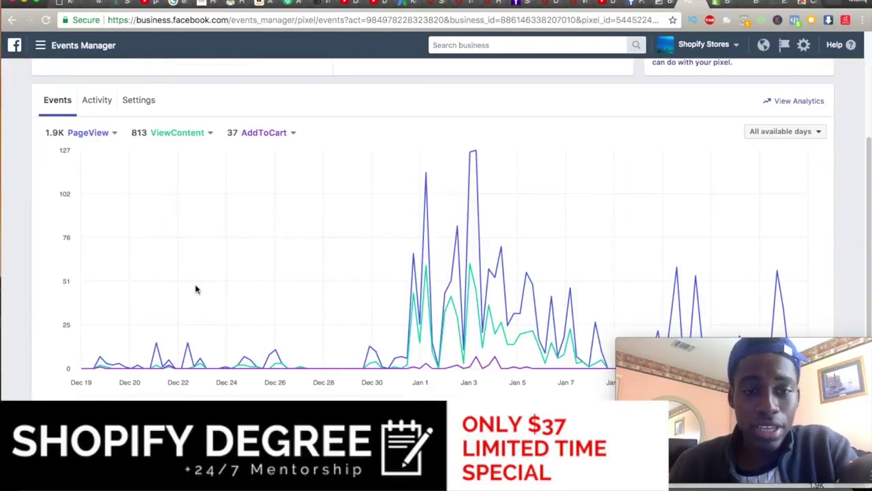
{"action": "left_click", "coordinate": [111, 132]}
{"action": "left_click", "coordinate": [362, 121]}
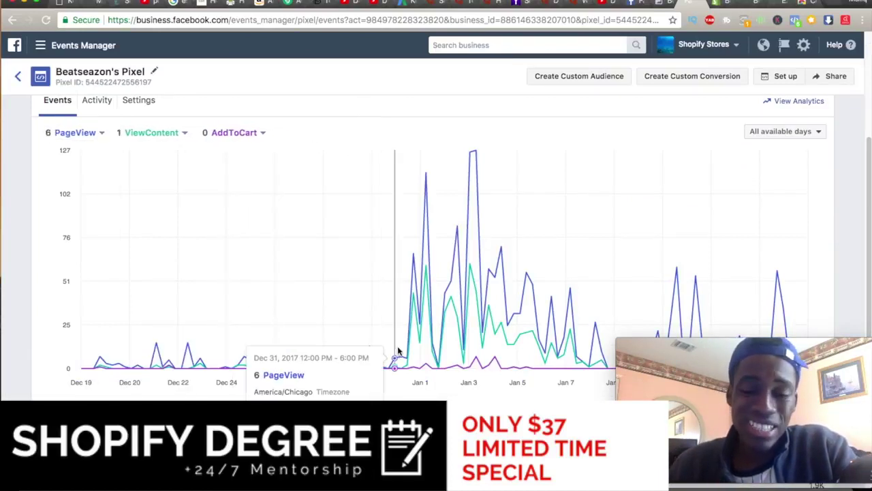
{"action": "mouse_move", "coordinate": [669, 359]}
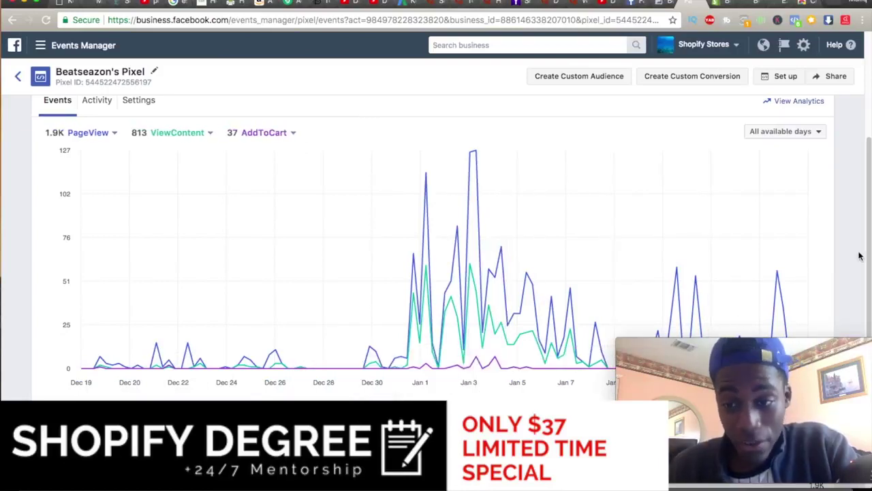
{"action": "scroll", "coordinate": [408, 306], "scroll_direction": "down", "scroll_amount": 1}
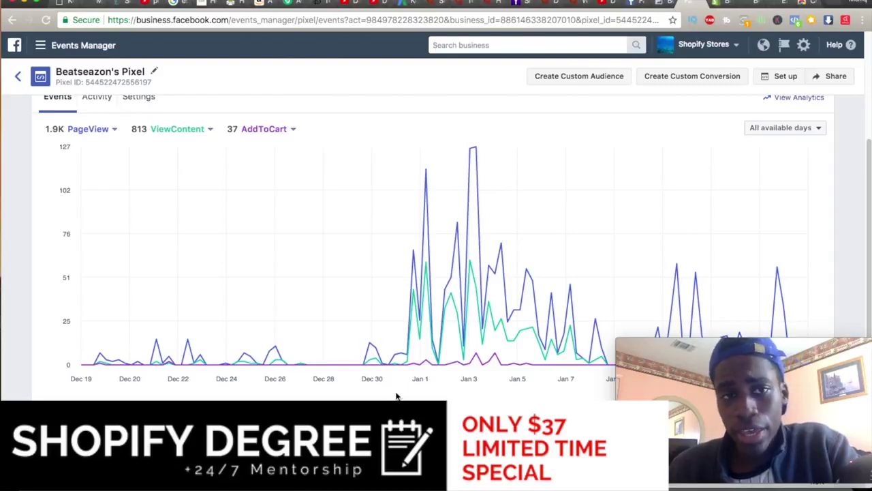
{"action": "scroll", "coordinate": [354, 359], "scroll_direction": "up", "scroll_amount": 1}
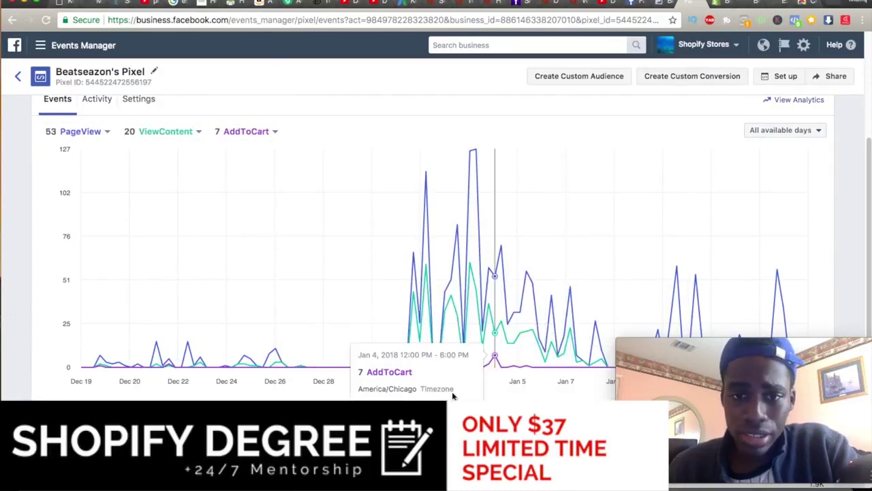
Review the PageView, ViewContent and AddToCart rows in the events table alongside today's activity summary
{"action": "scroll", "coordinate": [428, 387], "scroll_direction": "down", "scroll_amount": 3}
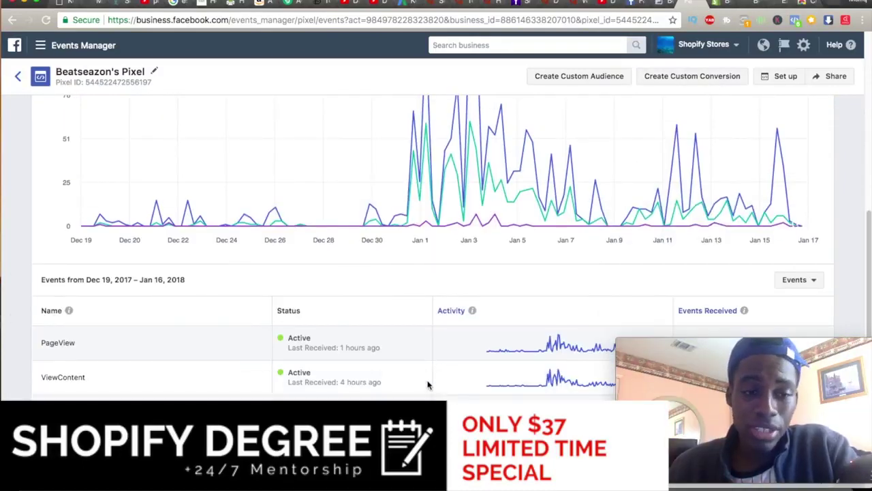
{"action": "scroll", "coordinate": [427, 382], "scroll_direction": "down", "scroll_amount": 2}
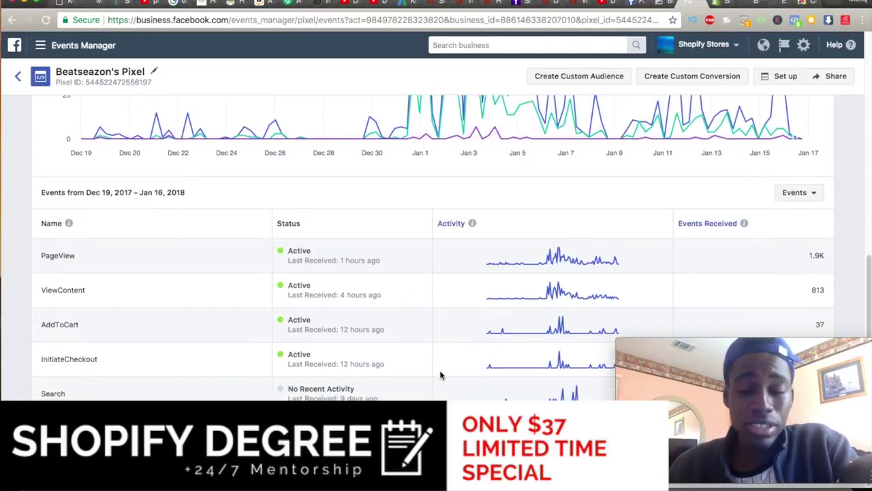
{"action": "scroll", "coordinate": [446, 368], "scroll_direction": "up", "scroll_amount": 4}
{"action": "scroll", "coordinate": [451, 361], "scroll_direction": "up", "scroll_amount": 3}
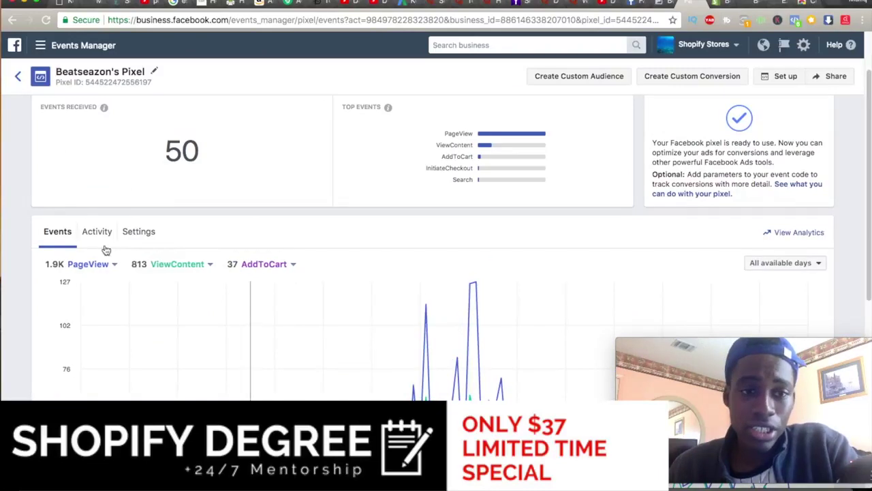
{"action": "scroll", "coordinate": [114, 220], "scroll_direction": "up", "scroll_amount": 2}
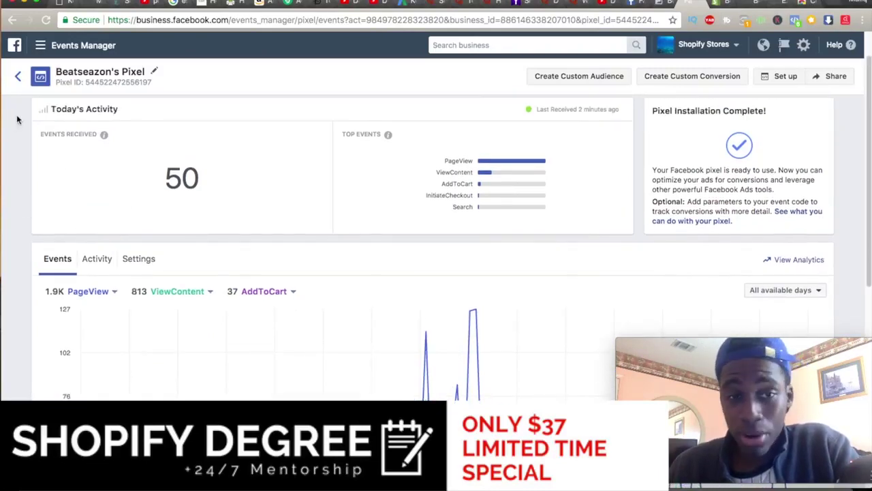
{"action": "scroll", "coordinate": [158, 210], "scroll_direction": "down", "scroll_amount": 5}
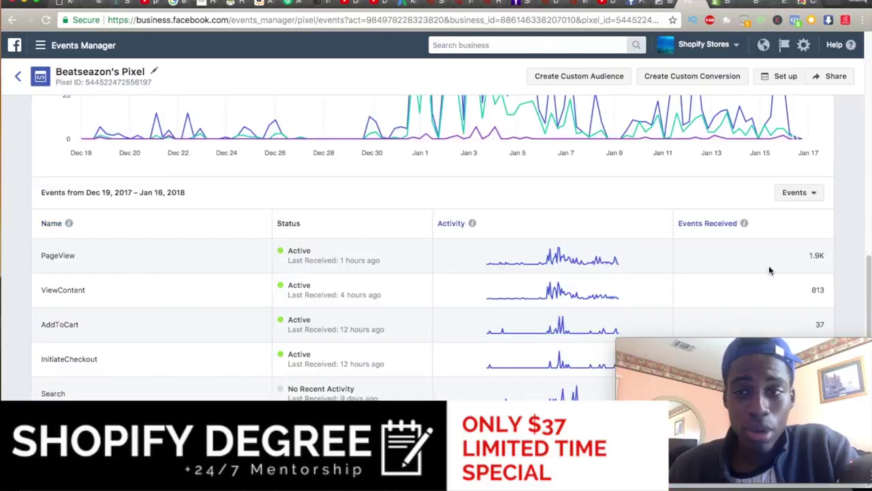
{"action": "left_click_drag", "start_coordinate": [806, 254], "coordinate": [842, 298]}
{"action": "left_click", "coordinate": [125, 332]}
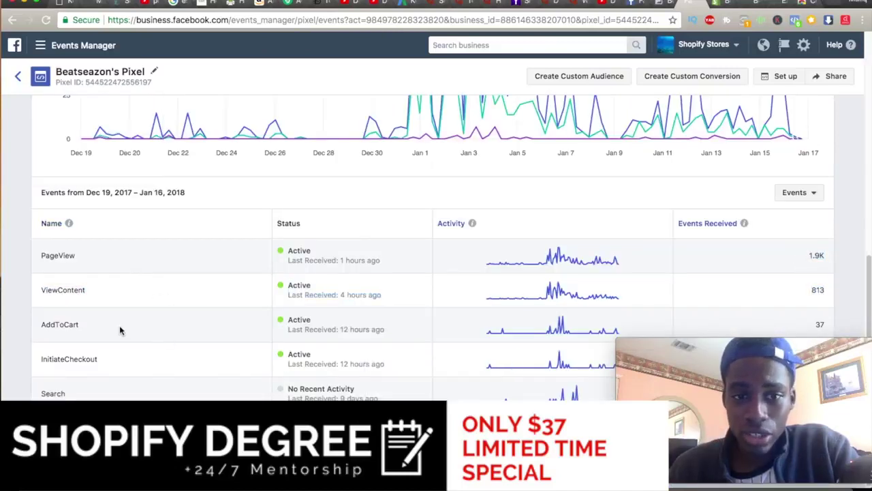